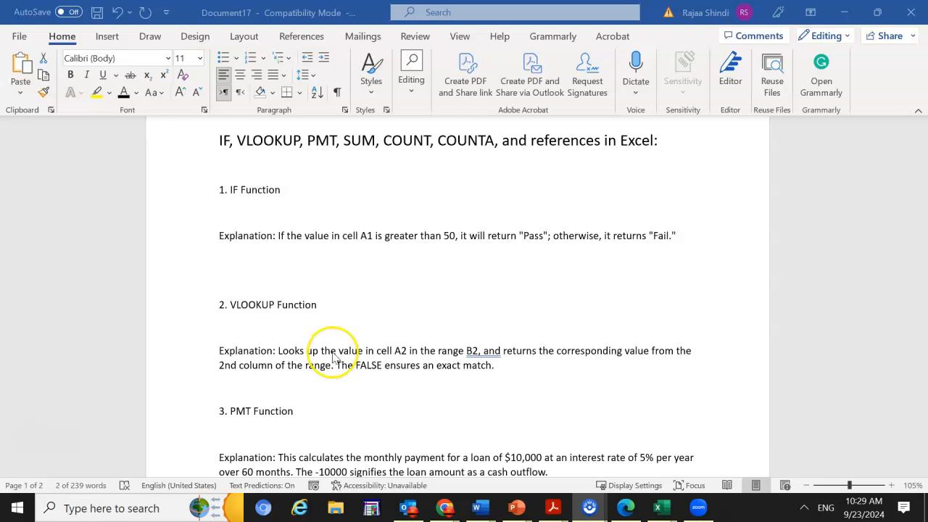
Review the worksheet's list of Excel functions and read the IF function explanation with its A1 condition
scroll(333, 355, down, 7)
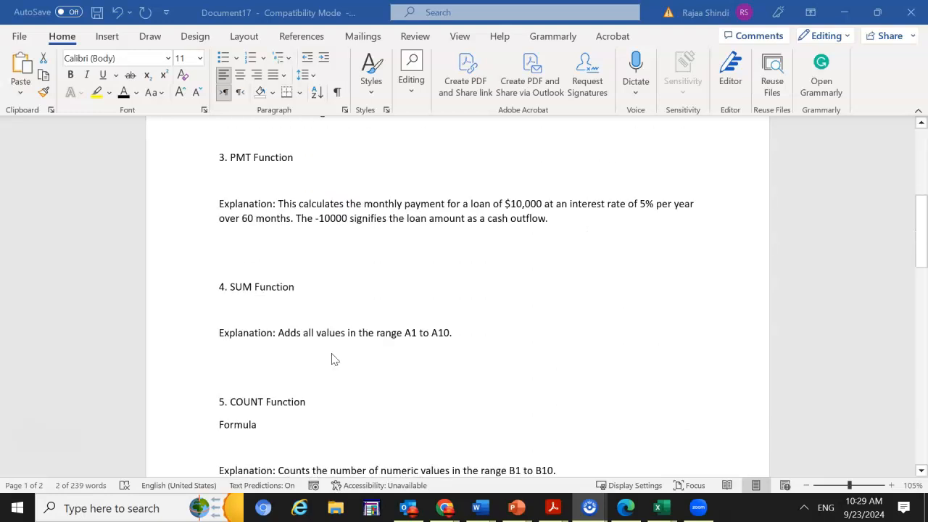
click(341, 358)
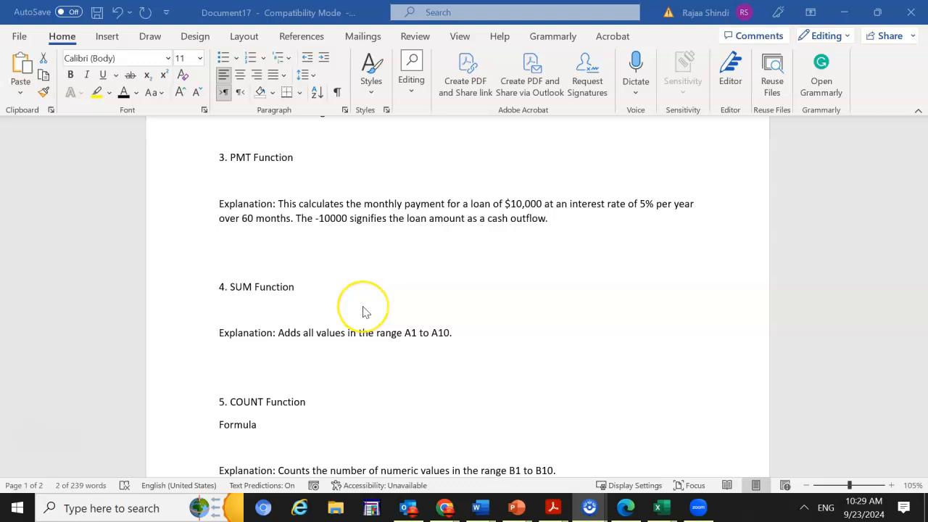
scroll(364, 312, up, 5)
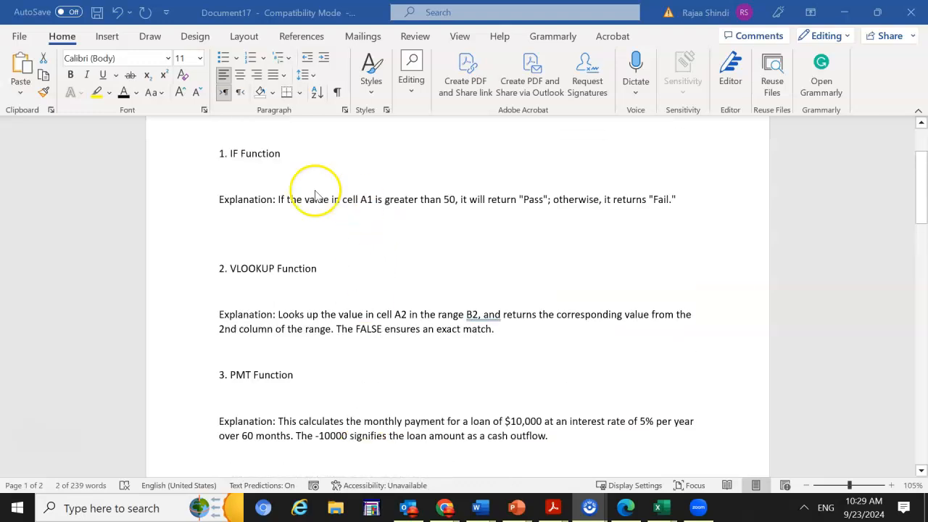
scroll(315, 194, up, 3)
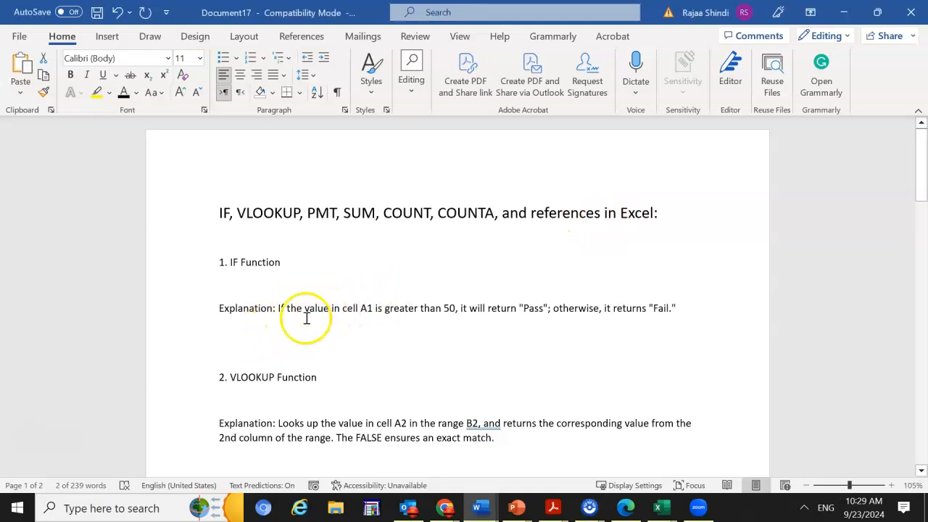
click(263, 341)
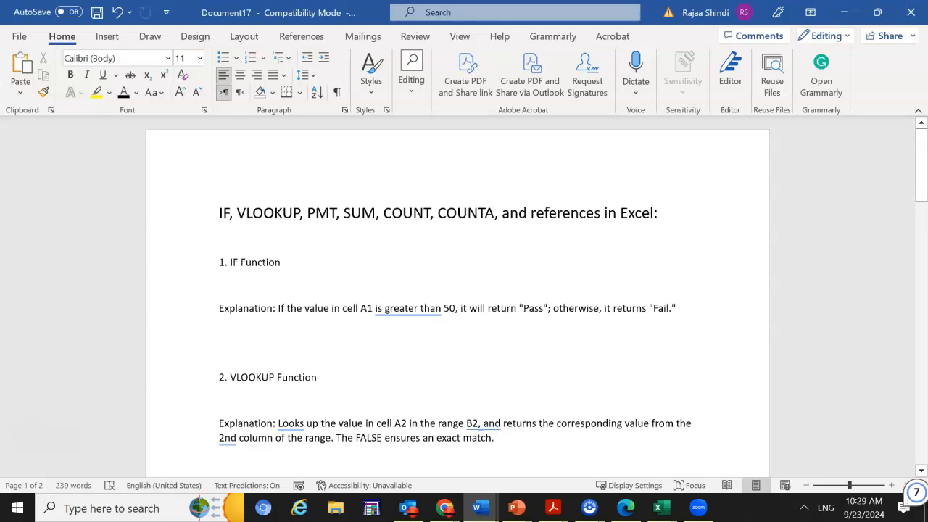
scroll(311, 339, down, 1)
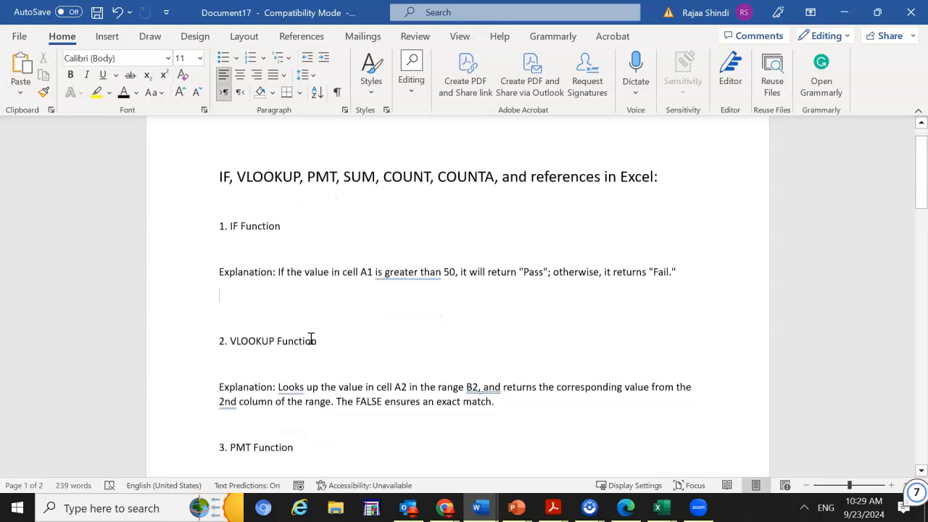
click(279, 272)
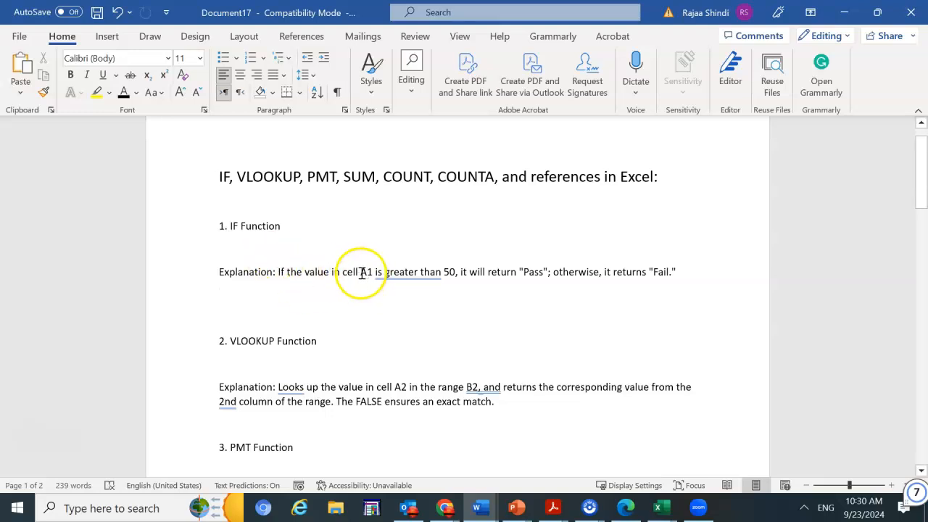
drag(361, 271, 454, 273)
Start a formula with "= if(" on the empty line below the IF function explanation
click(306, 301)
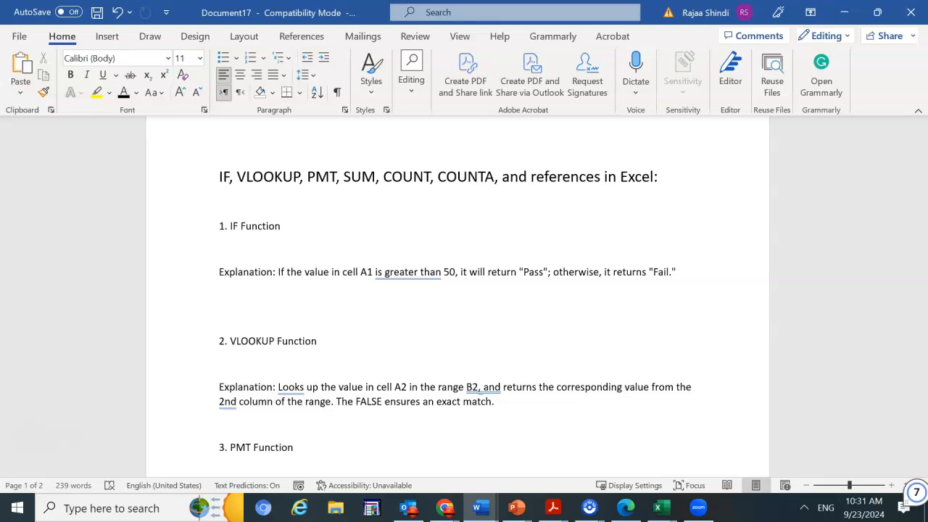
text(=)
text(if)
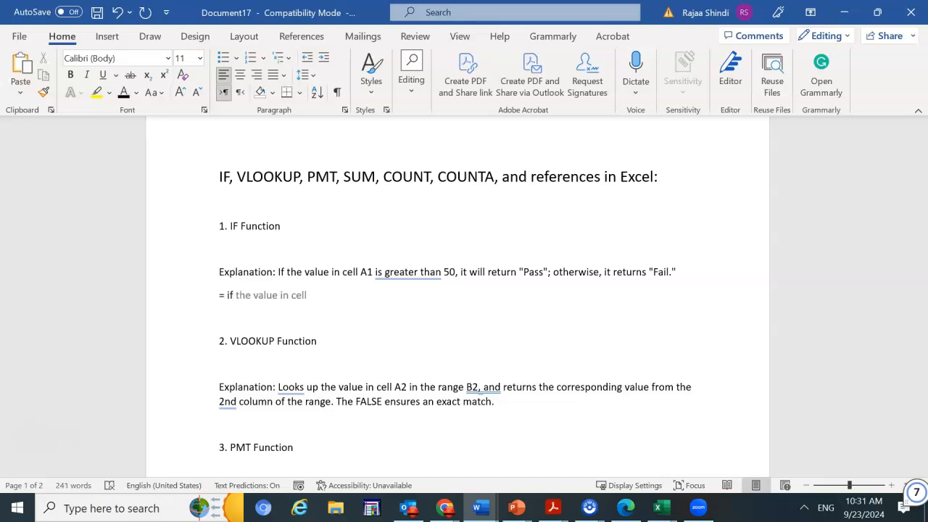
text(()
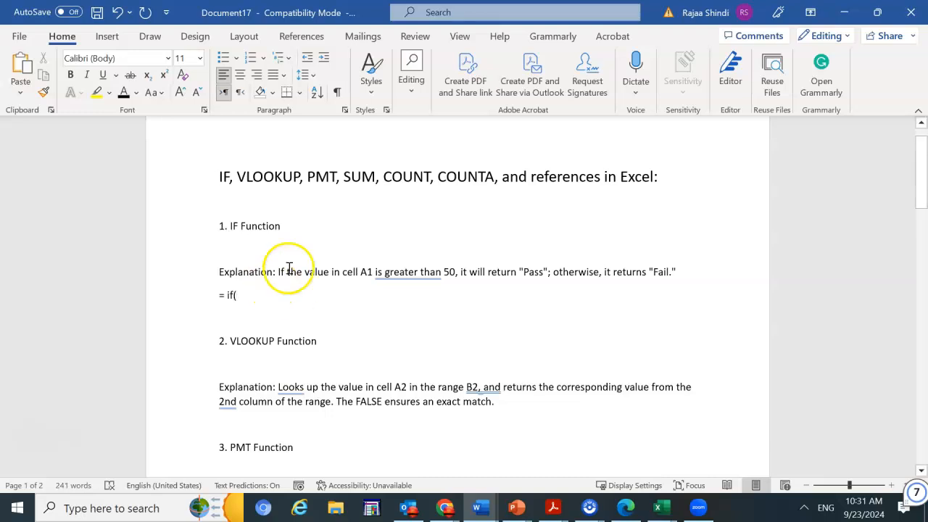
In the IF explanation, highlight "A1 is greater than 50" in yellow and "Pass" with its quotation marks in green
drag(453, 271, 362, 273)
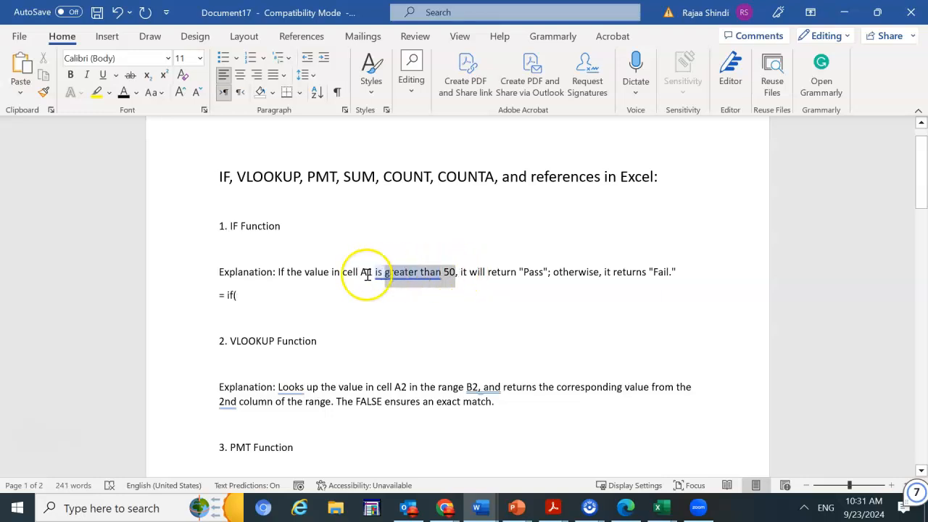
click(415, 250)
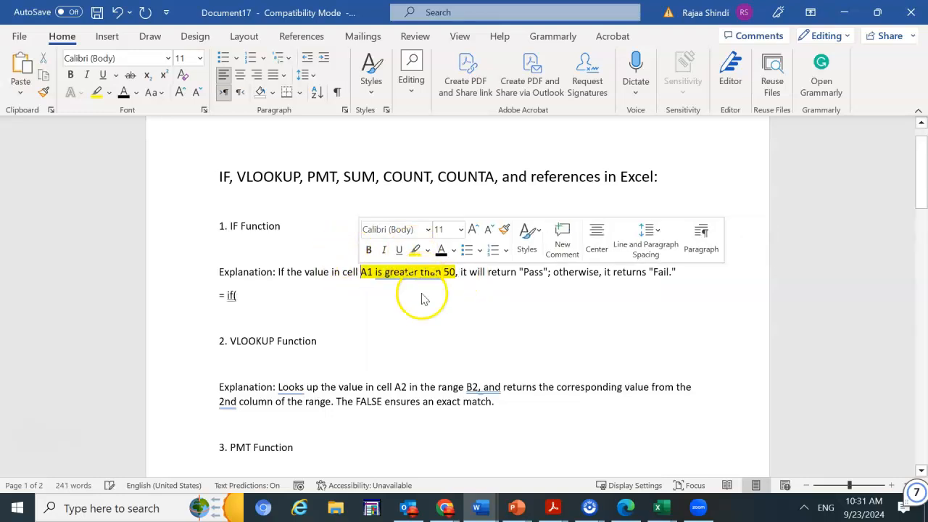
click(421, 324)
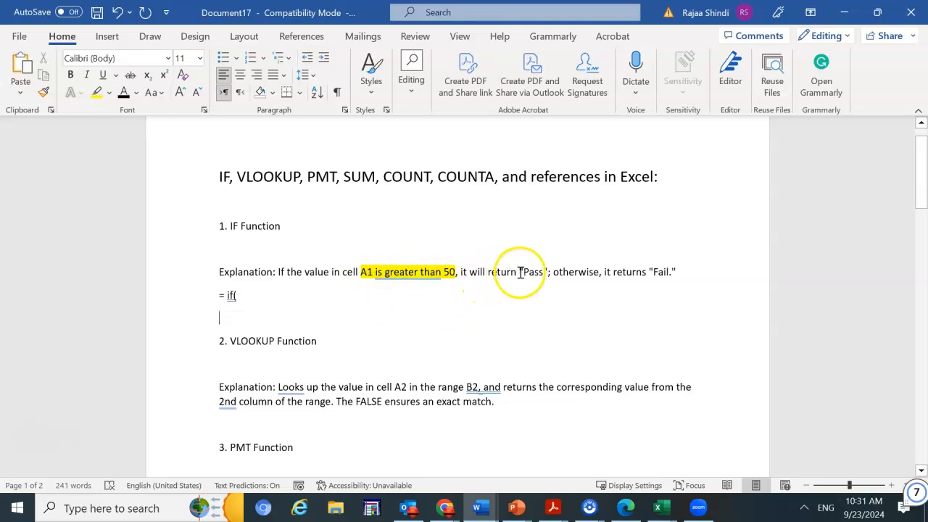
drag(518, 272, 544, 271)
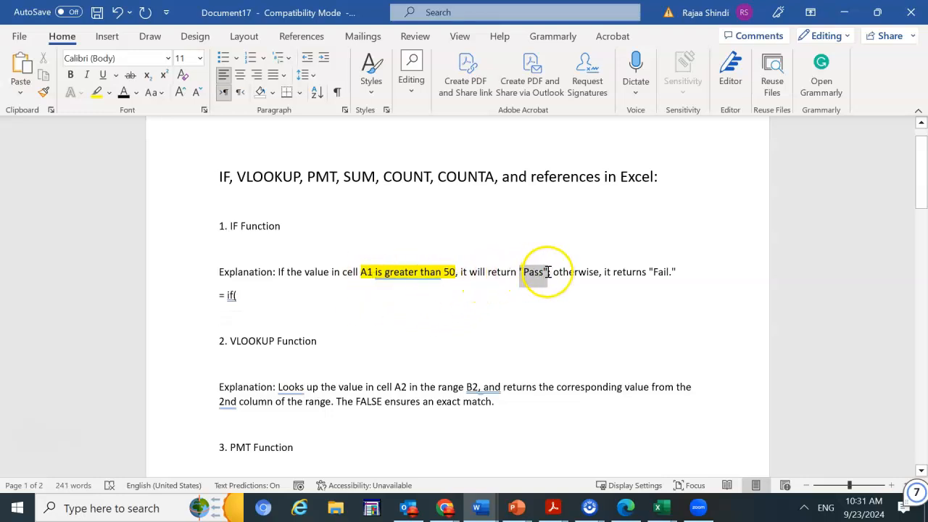
click(110, 98)
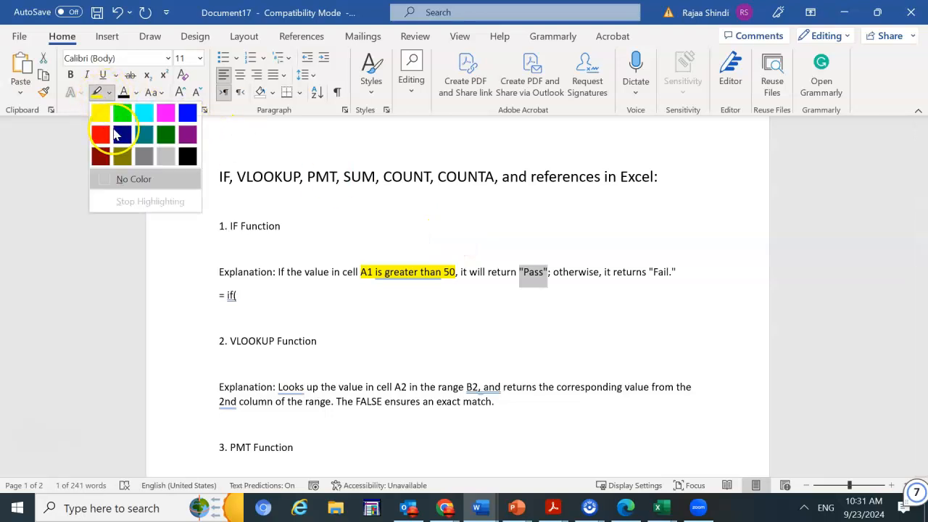
click(118, 131)
Highlight "Fail." with its quotation marks in red at the end of the IF explanation
drag(676, 272, 649, 270)
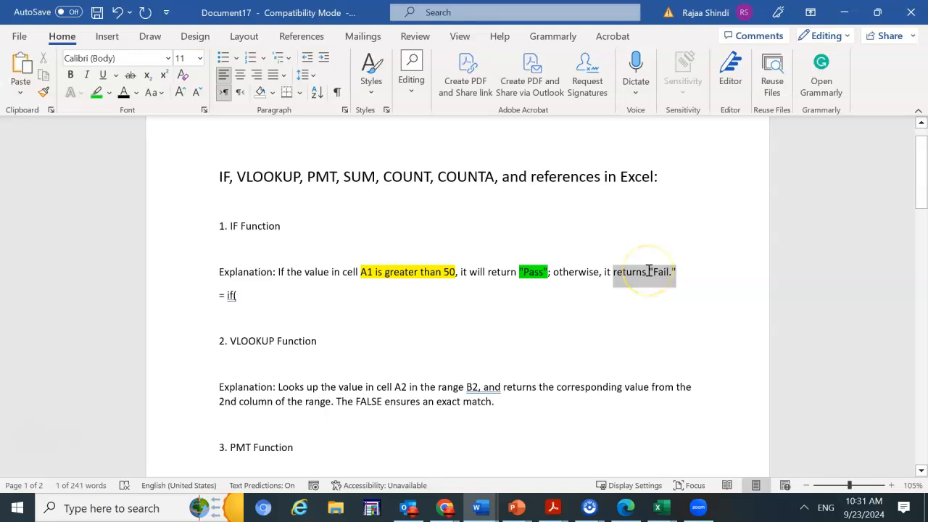
click(651, 271)
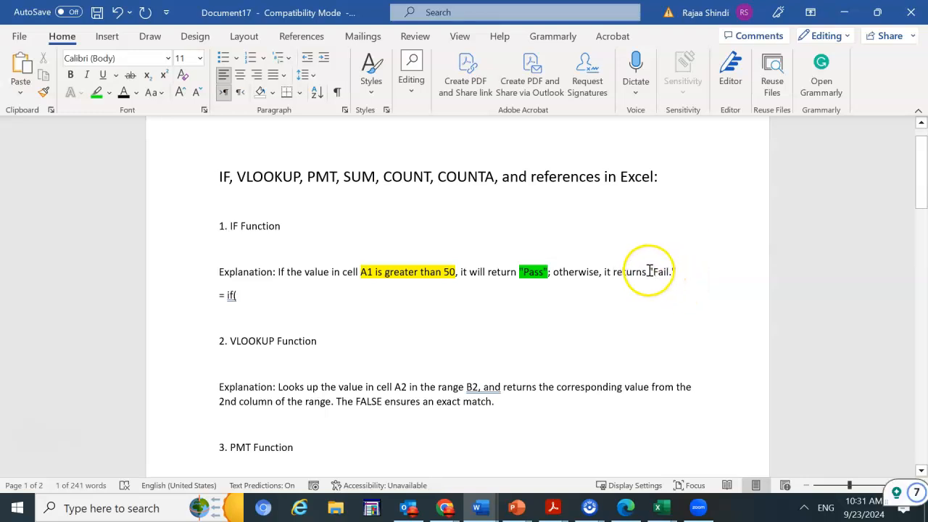
drag(653, 270, 668, 272)
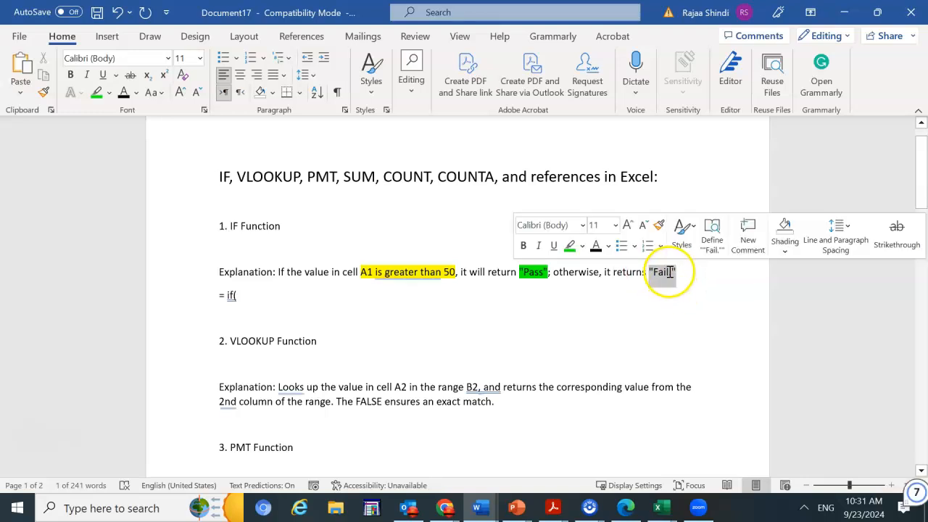
click(582, 246)
click(573, 288)
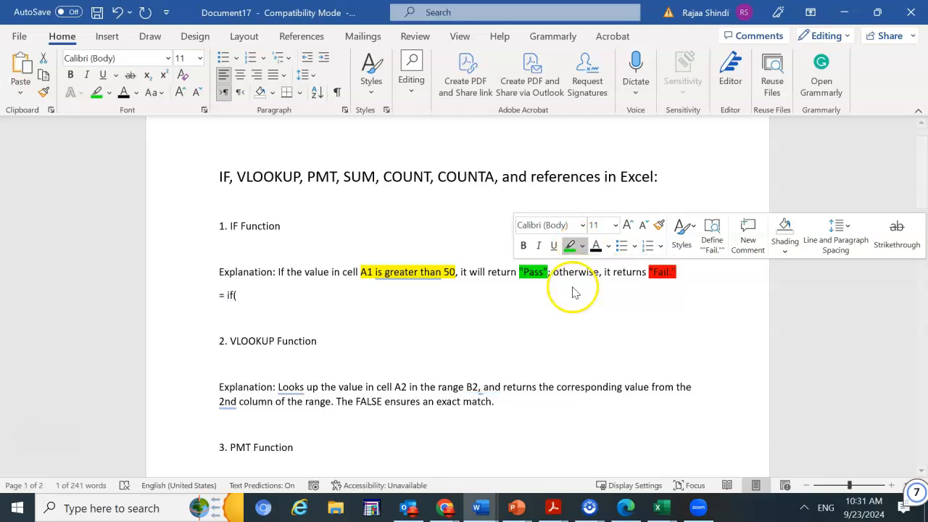
click(514, 316)
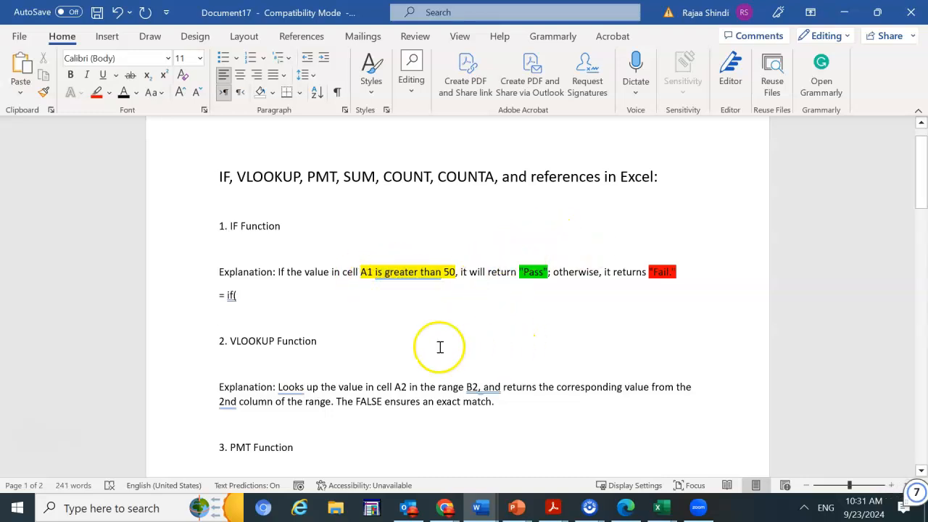
Continue the IF formula with the condition A1>50, a comma and the true result "Pass" in quotation marks
click(255, 294)
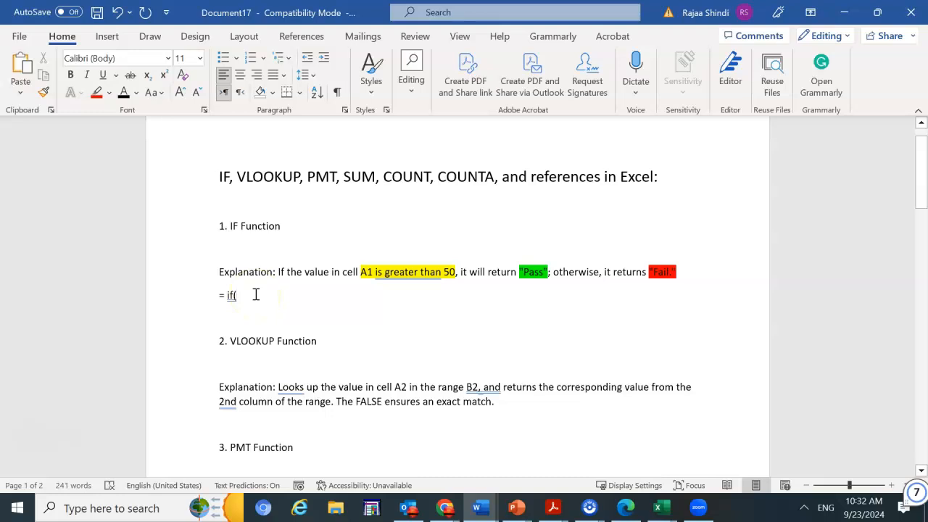
text(a1)
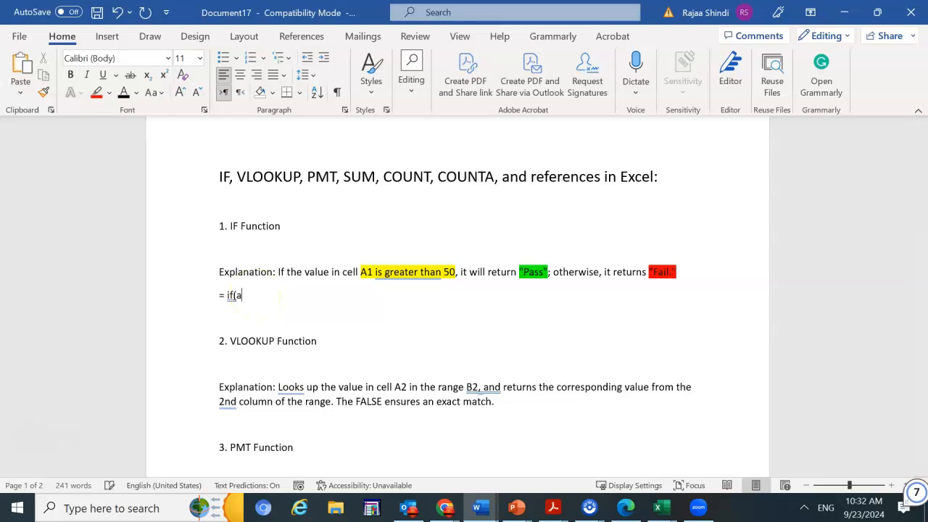
key(BackSpace)
key(BackSpace)
text(A1)
text(>)
text(50)
text(,)
text("Pas)
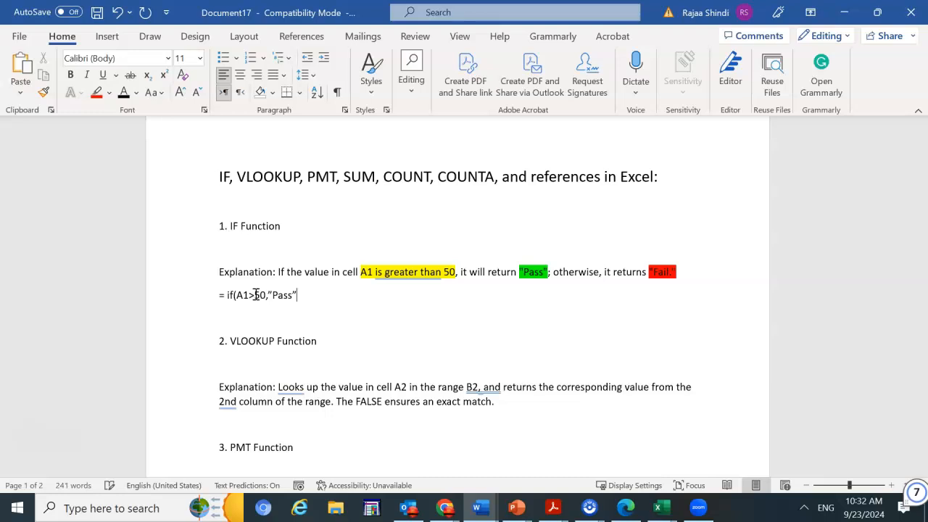
Complete the IF formula with a comma, the false result "Fail" in quotation marks and a closing parenthesis
text(,"Fail"))
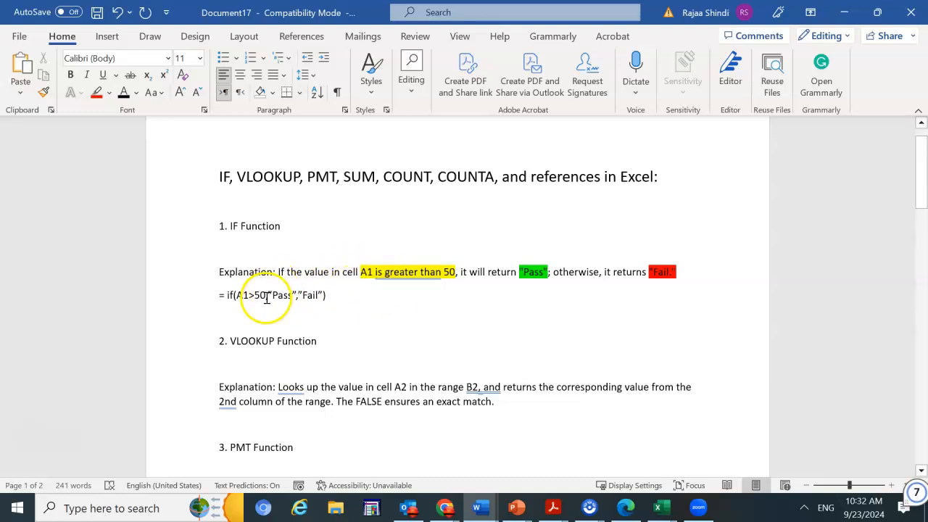
In the IF formula, highlight the condition A1>50 in yellow and the "Pass" argument with its commas in green
drag(267, 295, 242, 293)
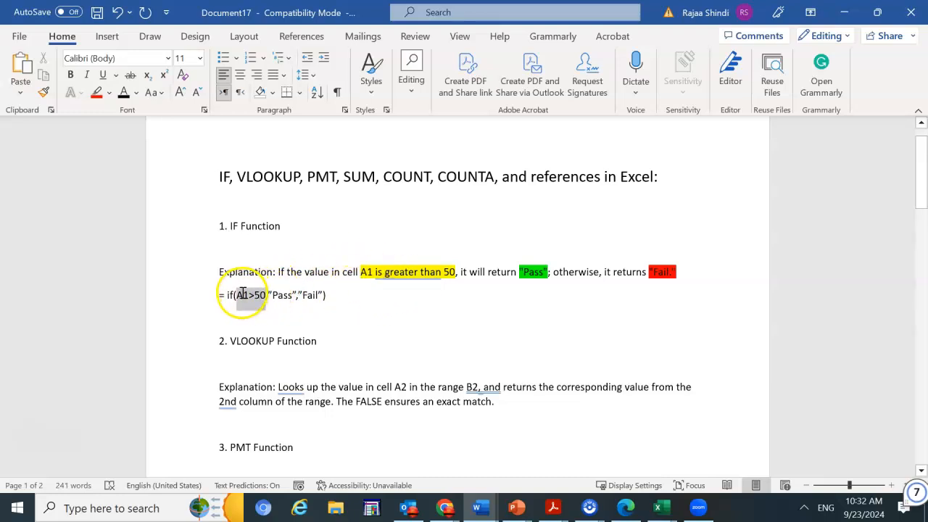
click(310, 267)
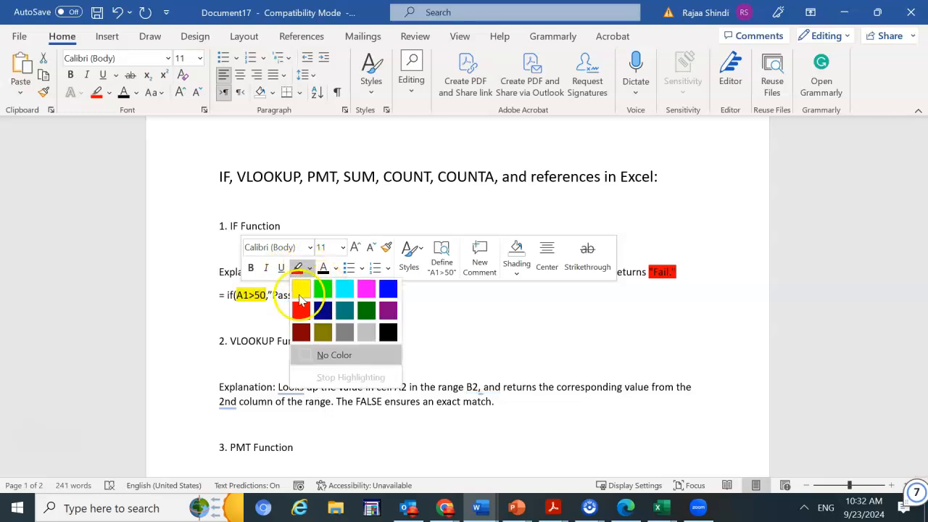
click(300, 292)
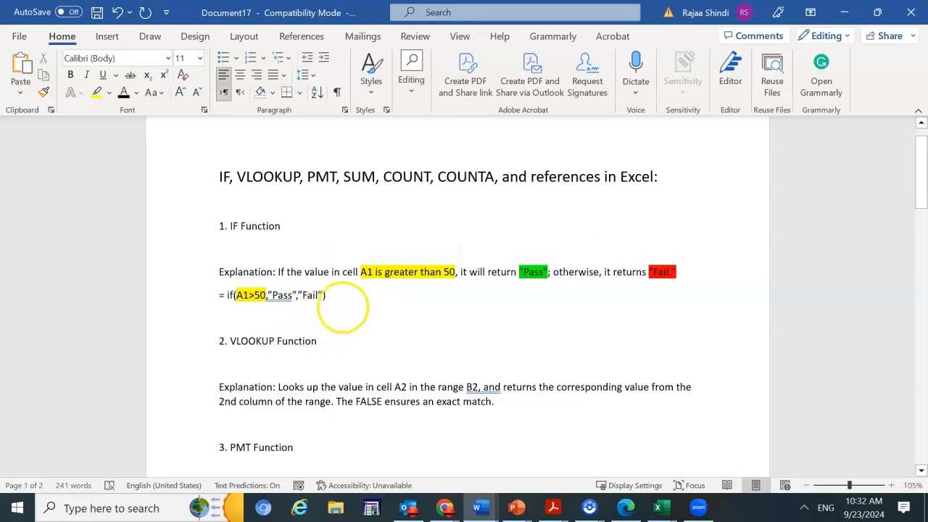
click(293, 307)
drag(295, 294, 267, 294)
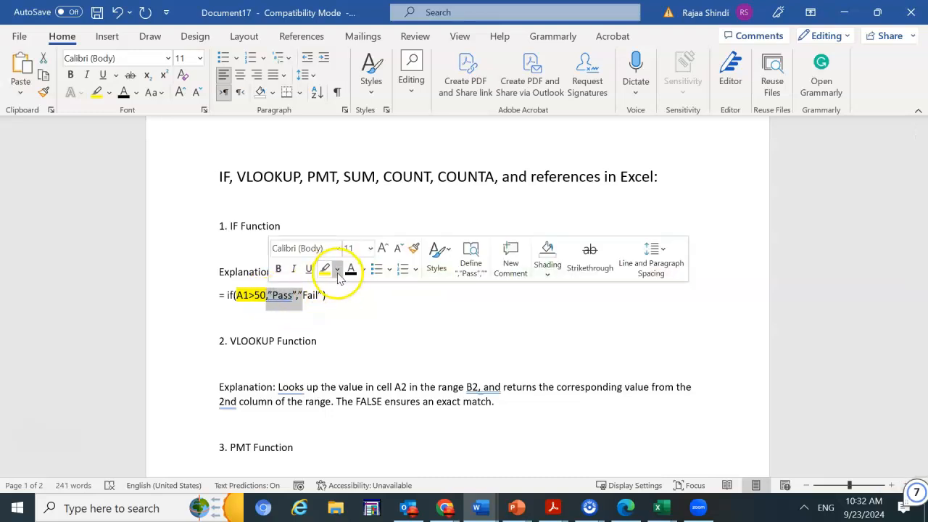
click(337, 271)
click(347, 288)
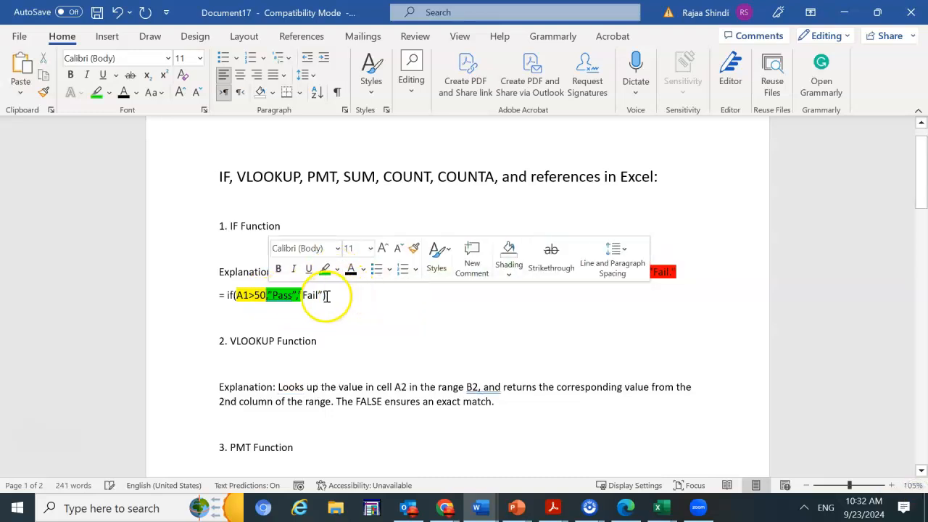
Highlight the "Fail" argument and the closing parenthesis of the IF formula in red
drag(323, 295, 305, 296)
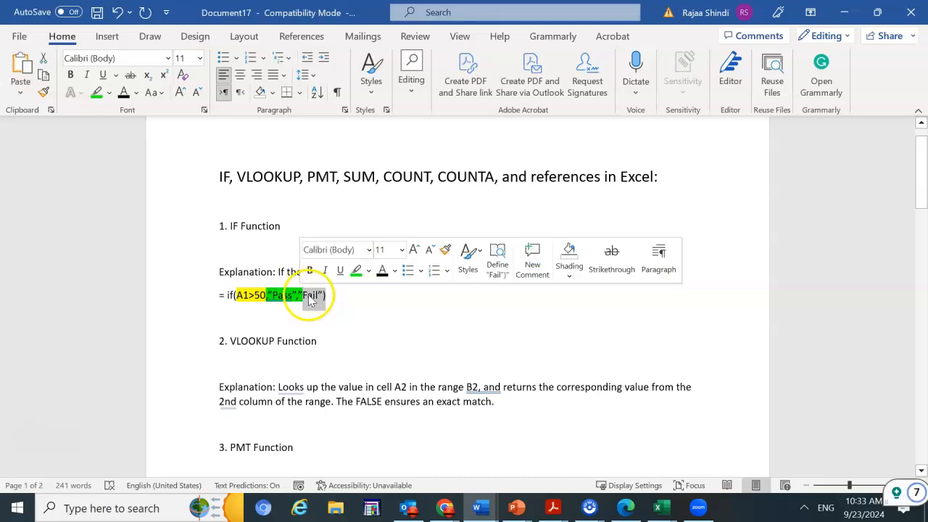
click(368, 271)
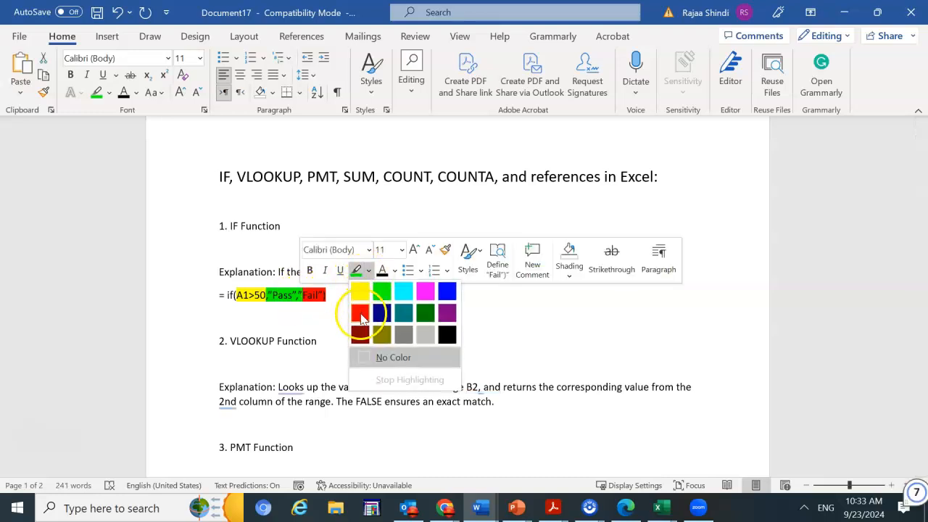
click(360, 314)
click(345, 327)
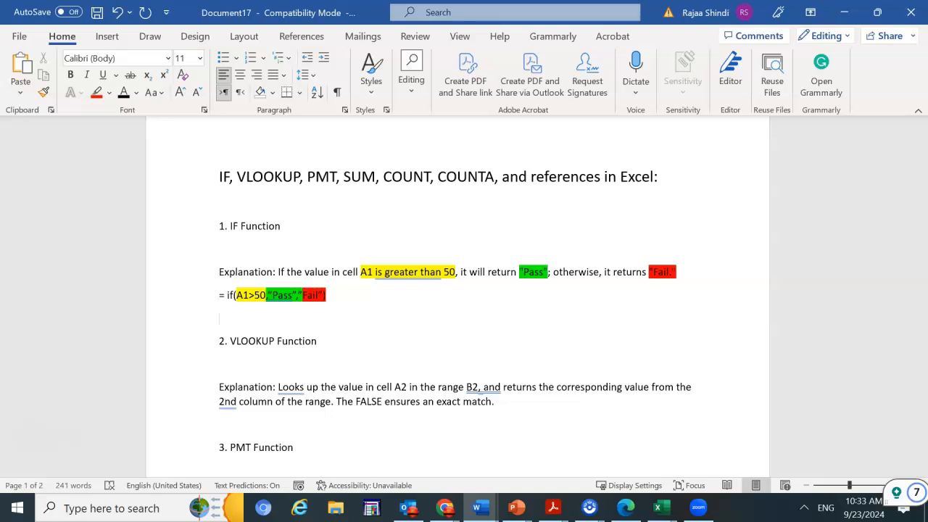
Add the example lines "A1= 60", "Pass", "A1=40" and "Fail" below the IF formula
text(A1= 60)
key(Return)
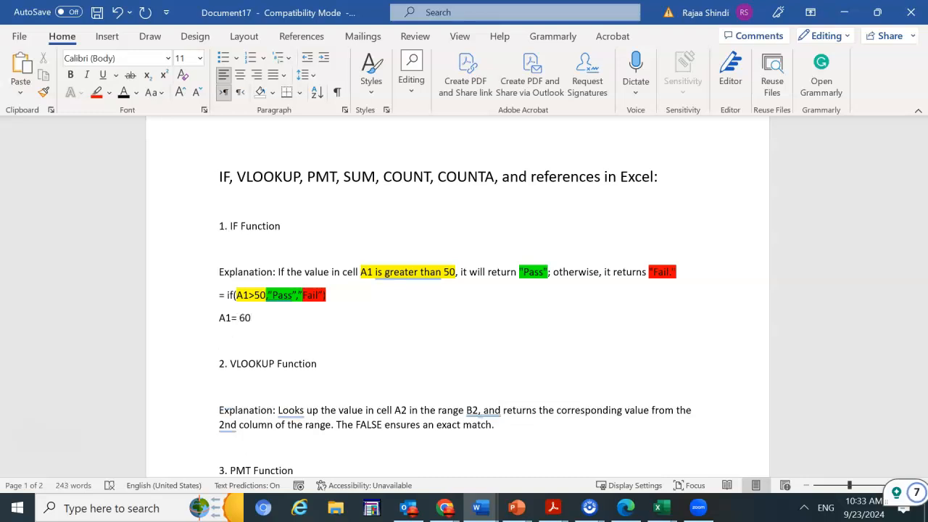
text(Pass)
key(Return)
text(A1=40)
key(Return)
text(Fail)
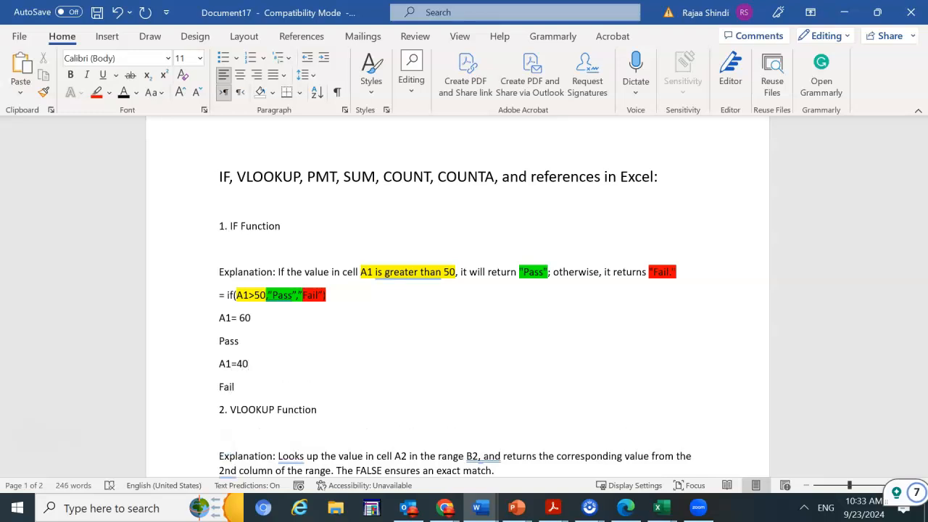
scroll(342, 304, down, 2)
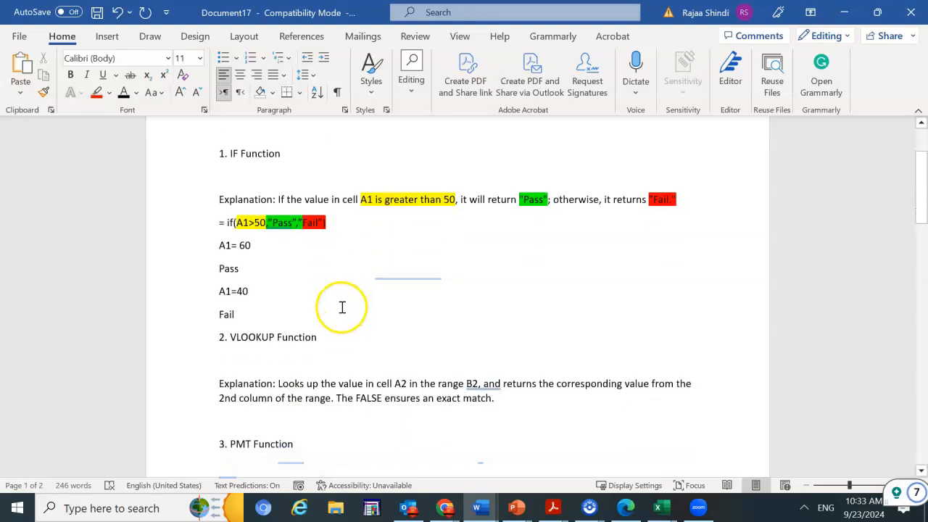
scroll(323, 336, down, 2)
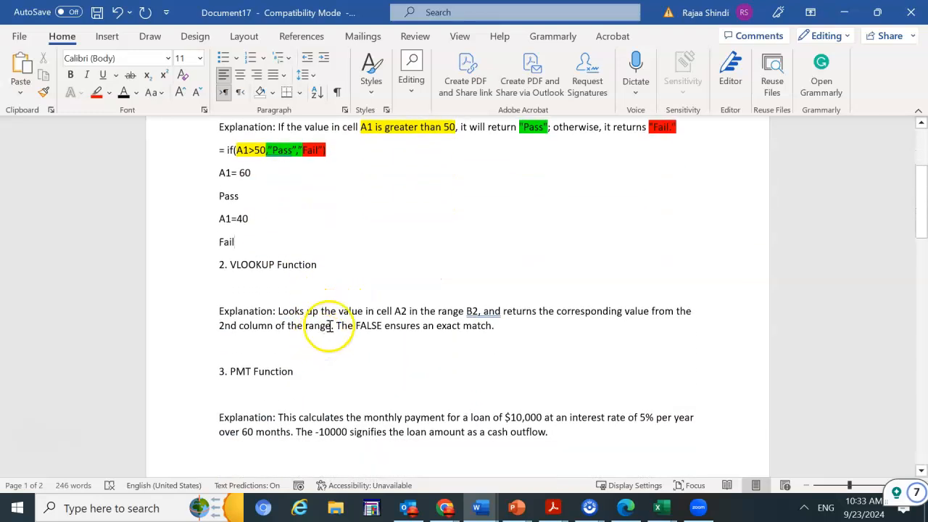
scroll(363, 305, up, 2)
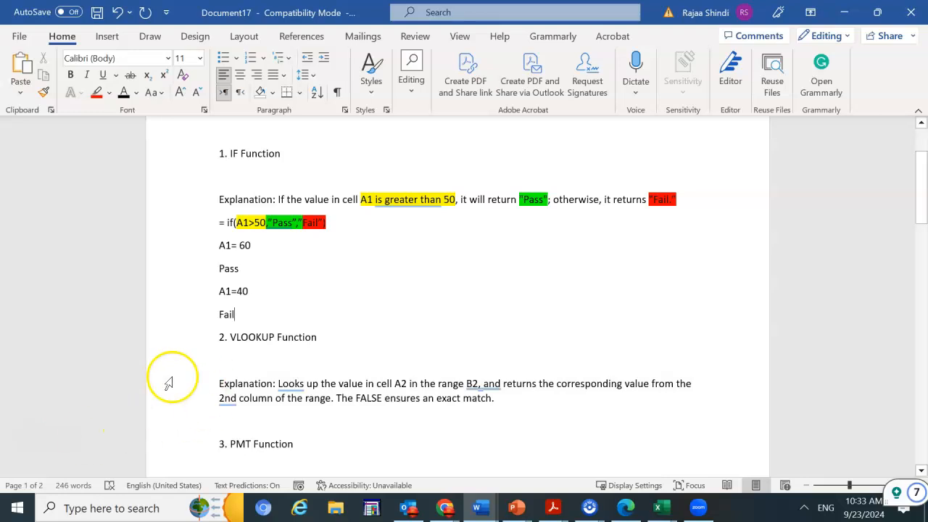